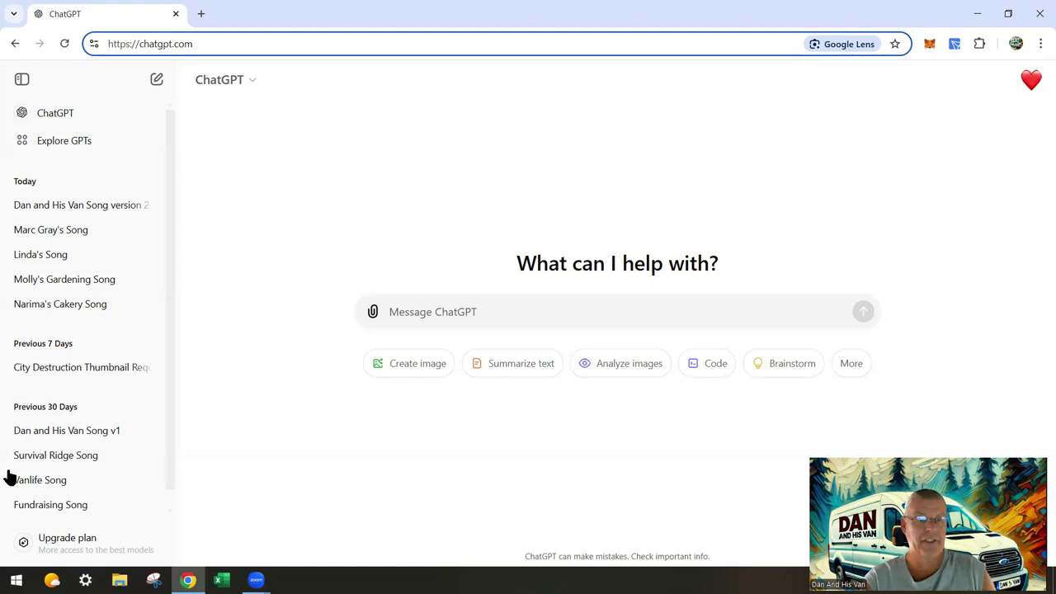
- Look at the plan upgrade options, return home, and open 'Dan and His Van Song version 2'
left_click(76, 537)
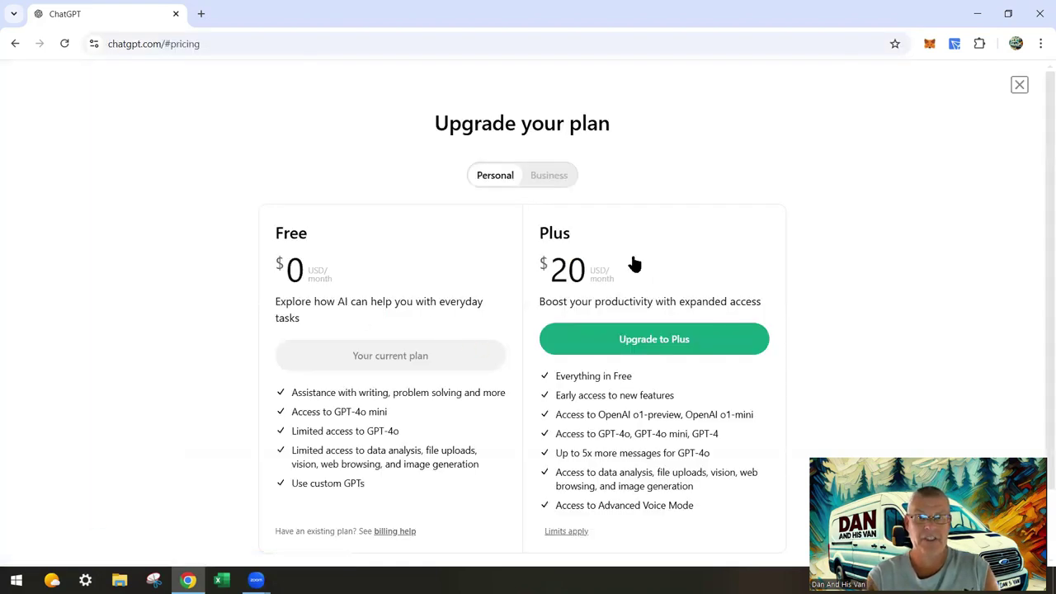
left_click(15, 45)
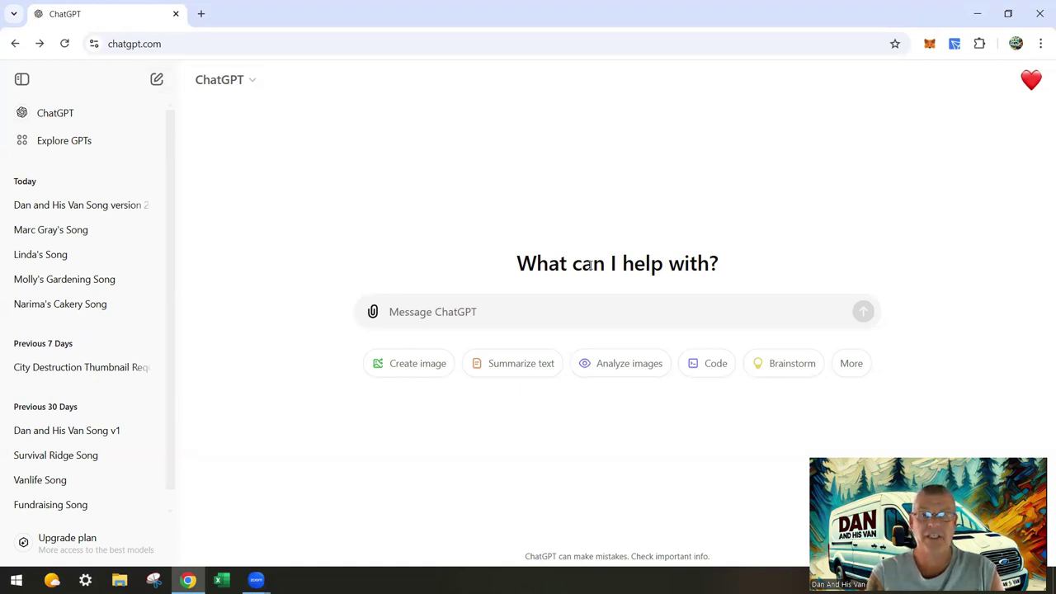
left_click(80, 207)
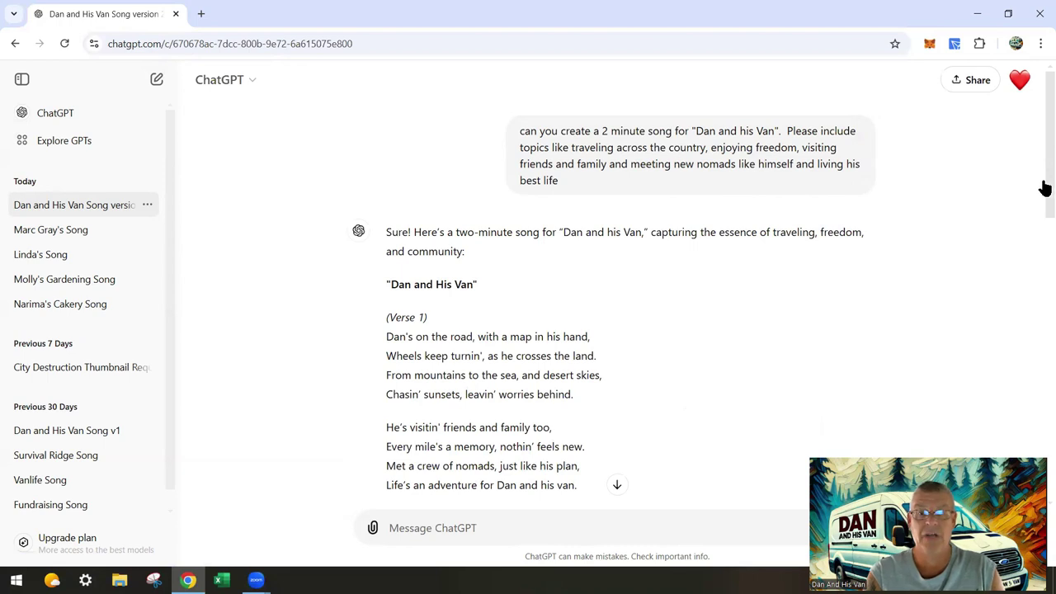
- Scroll down through the two-minute Dan and His Van song lyrics
left_click_drag(1044, 188, 1044, 277)
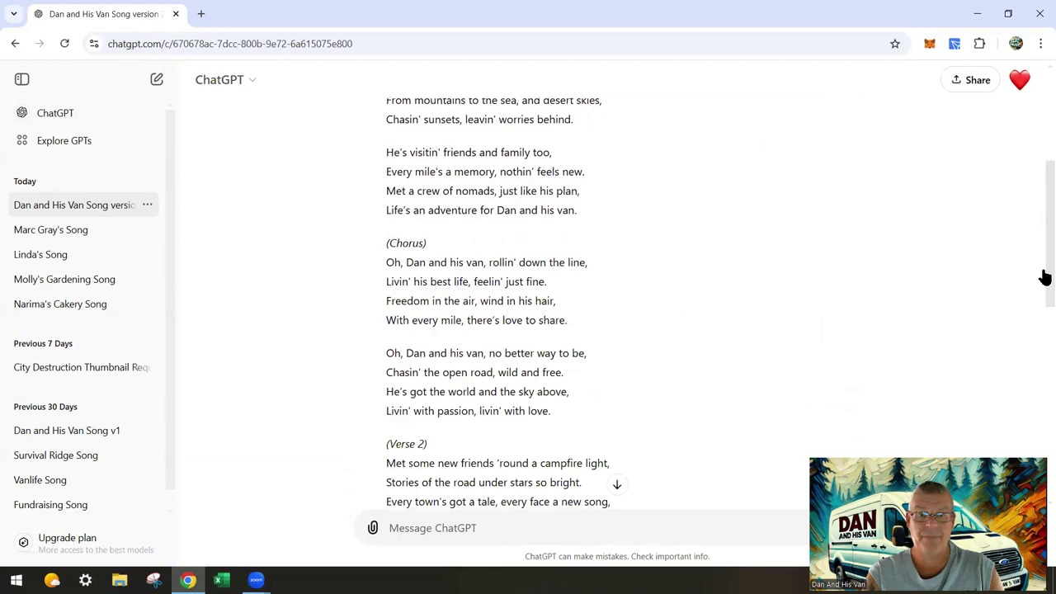
scroll(1042, 313, "down", 2)
scroll(1035, 363, "down", 2)
scroll(1030, 387, "down", 1)
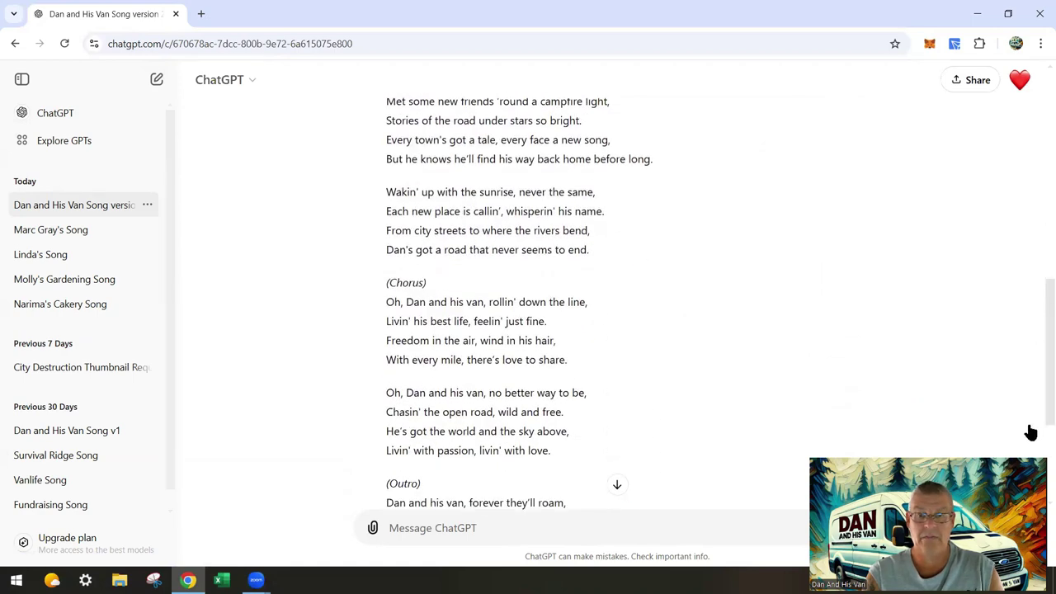
scroll(1030, 437, "down", 3)
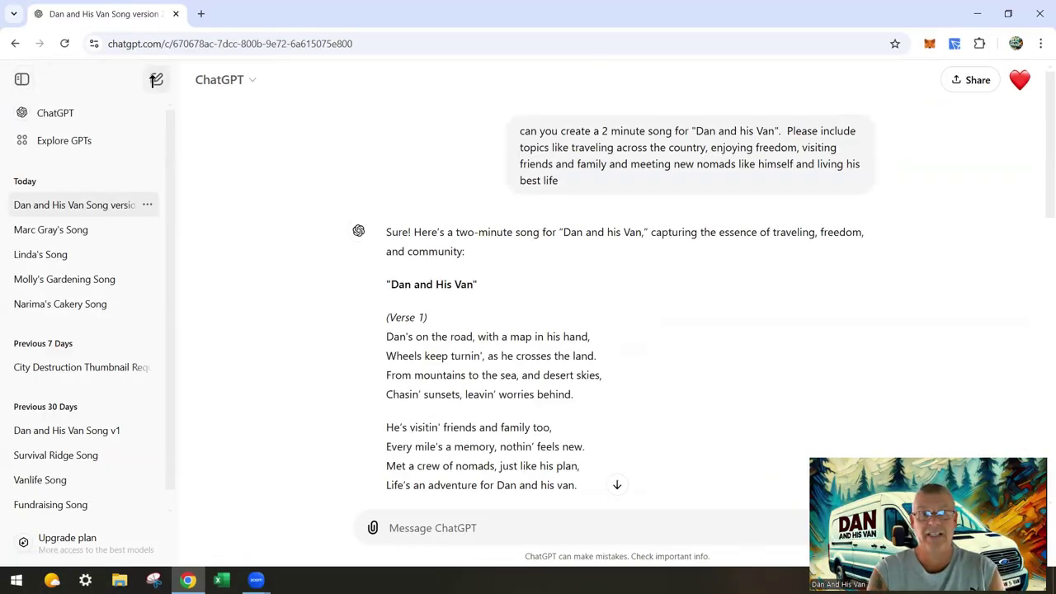
- Leave the Dan and His Van chat for a fresh new chat and focus the message box
left_click(157, 80)
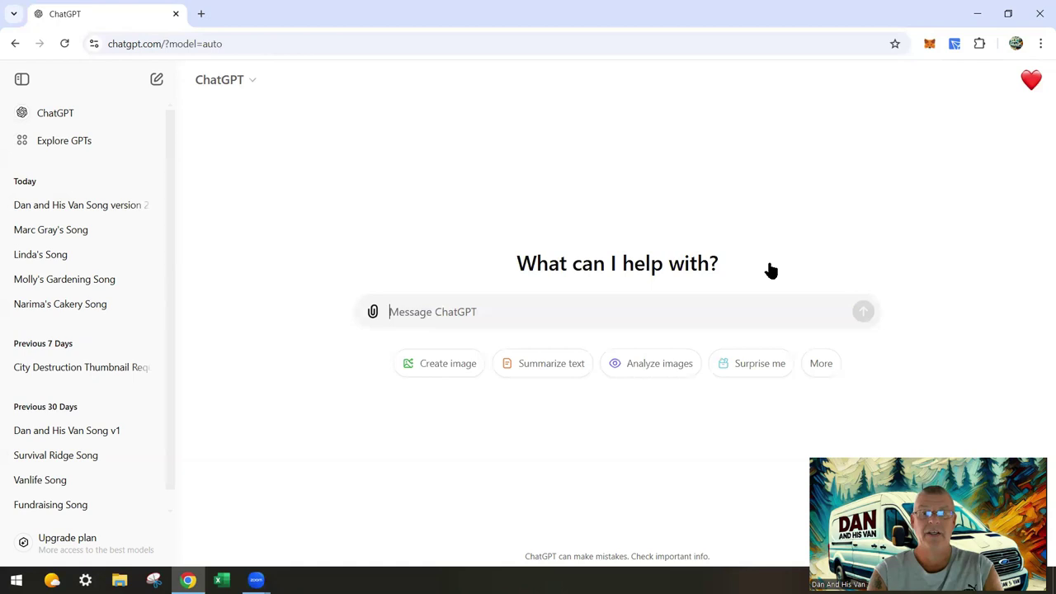
left_click(699, 309)
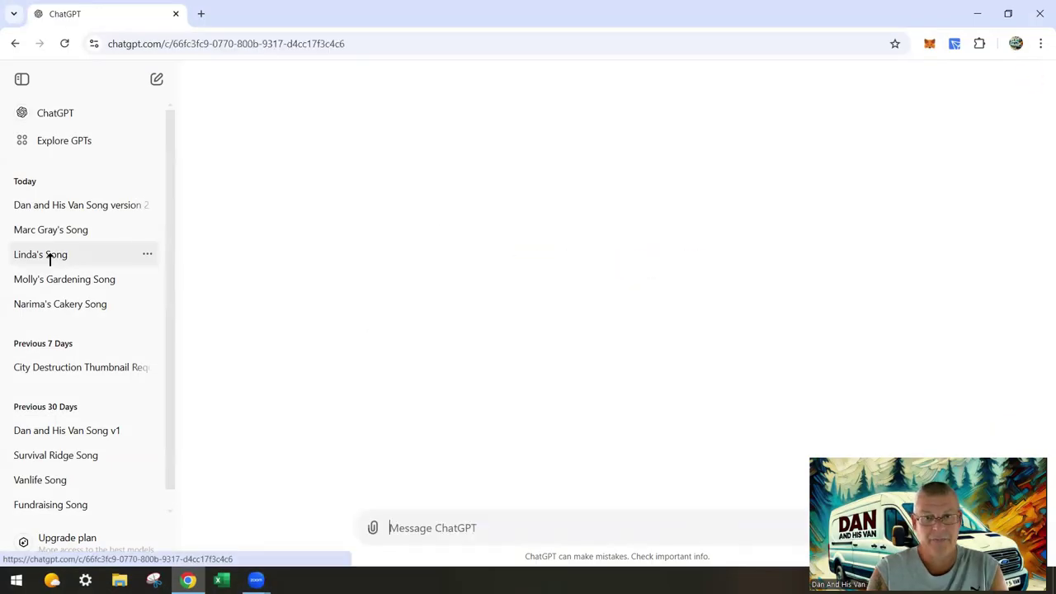
- Scroll through Linda's one-minute song request and its verse and chorus lyrics
left_click_drag(1044, 404, 1044, 96)
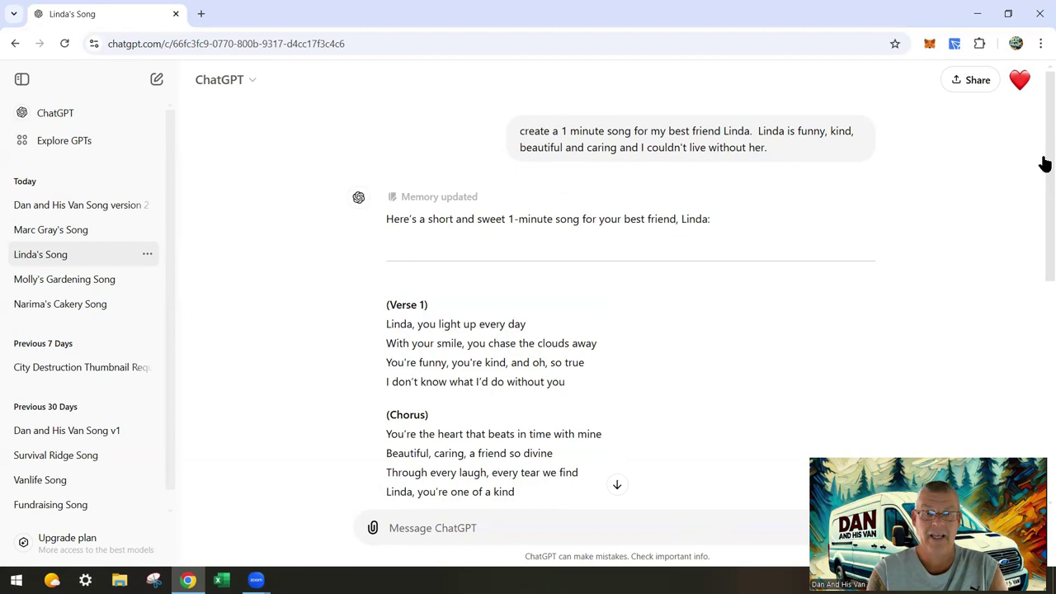
mouse_move(1044, 163)
left_mouse_down()
mouse_move(1044, 336)
mouse_move(1045, 150)
left_mouse_up()
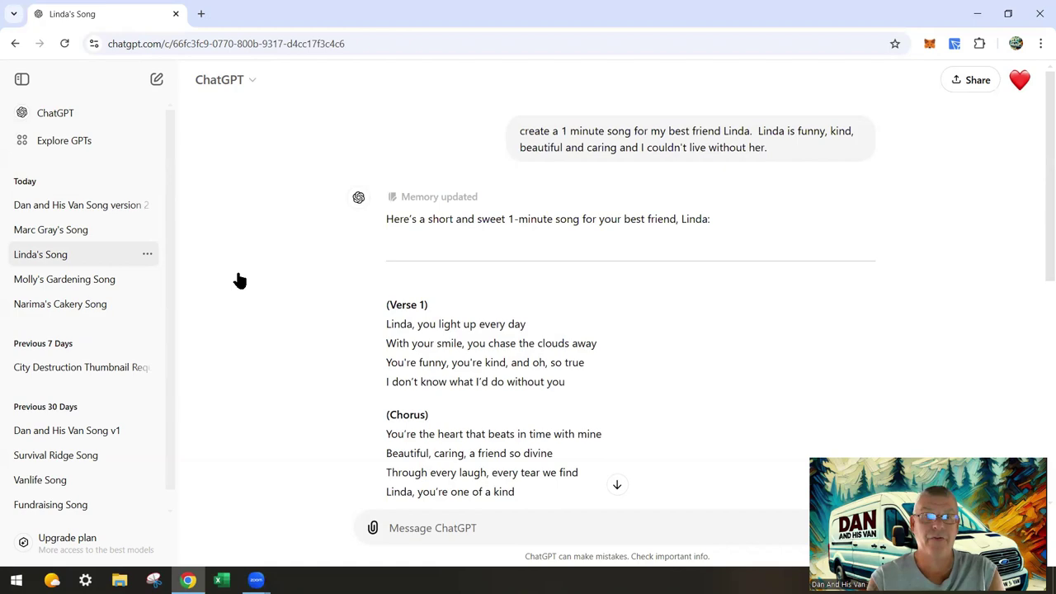
- Open 'Narima's Cakery Song' and scroll through its baking-business lyrics to the outro
left_click(61, 305)
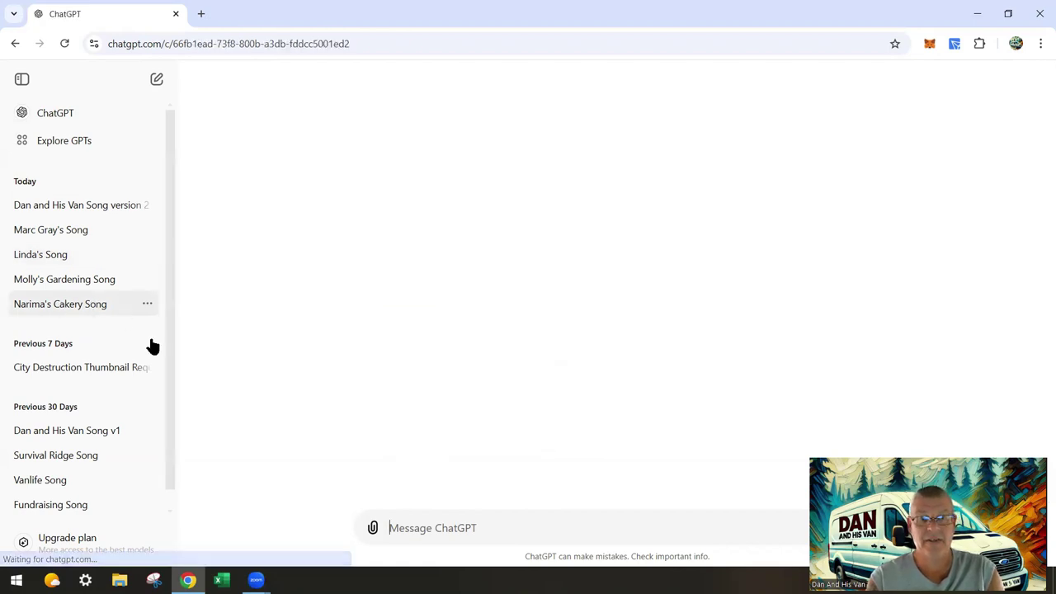
left_click_drag(1044, 331, 1044, 59)
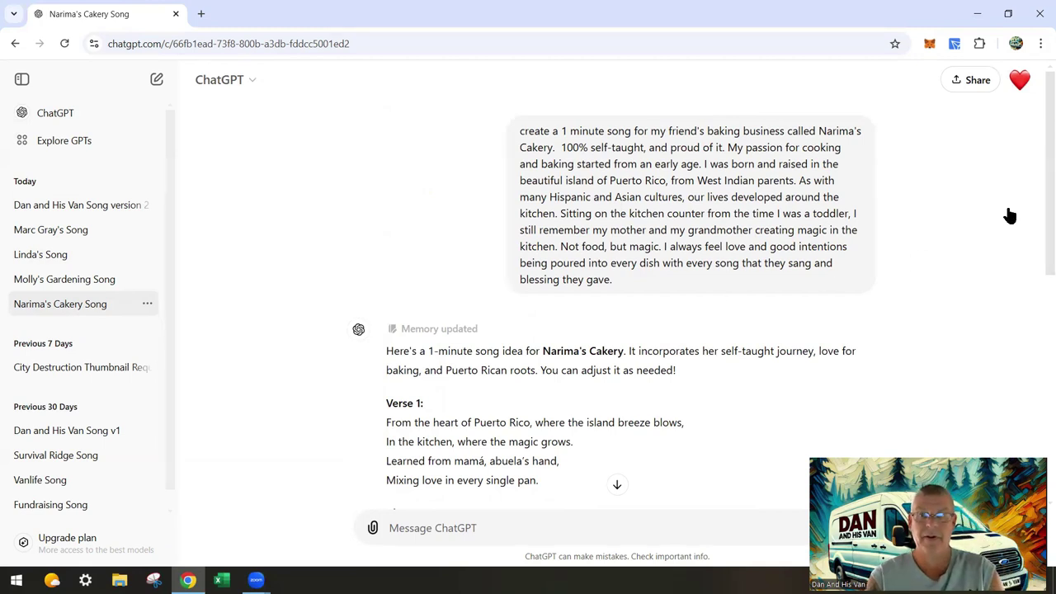
mouse_move(1044, 144)
left_mouse_down()
mouse_move(1041, 366)
mouse_move(1039, 132)
left_mouse_up()
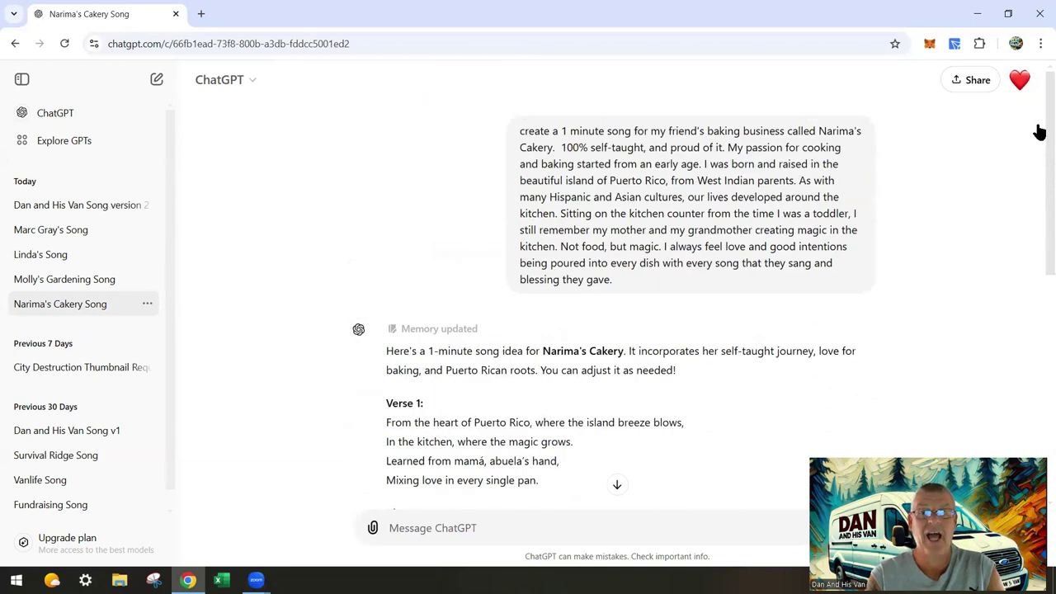